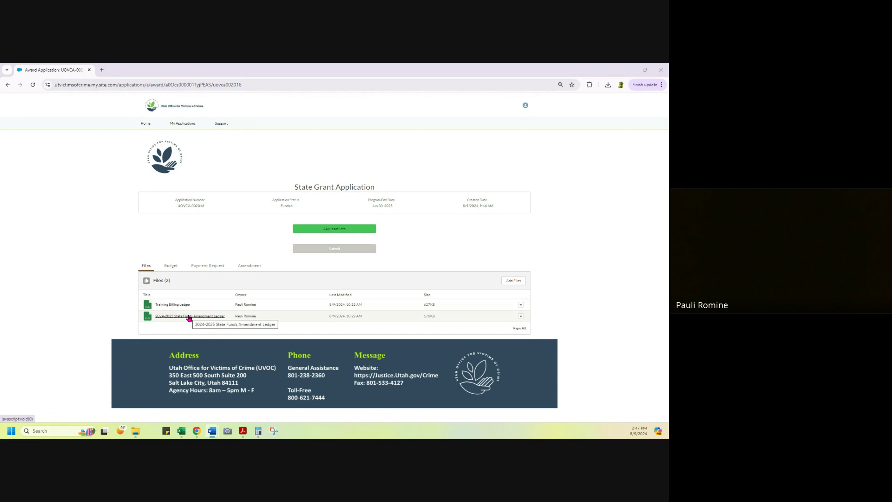
- Create a new amendment from the application's Amendments list and correct its justification to 'Type'
left_click(255, 270)
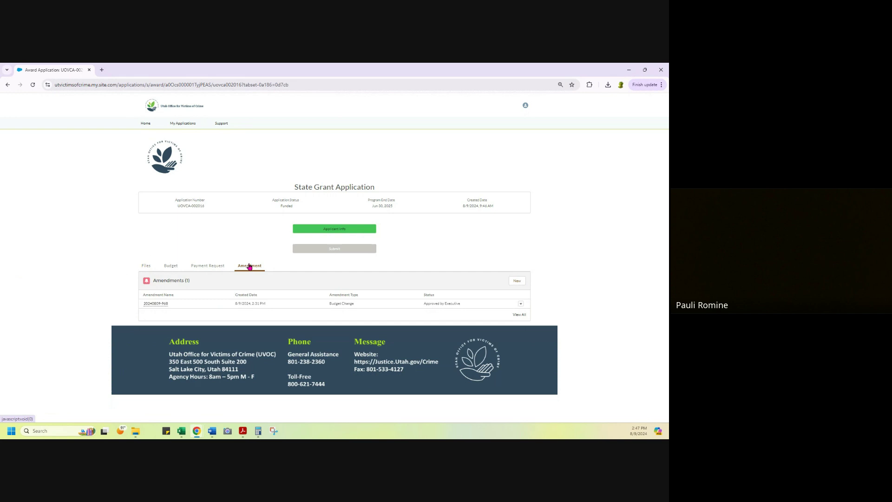
left_click(516, 281)
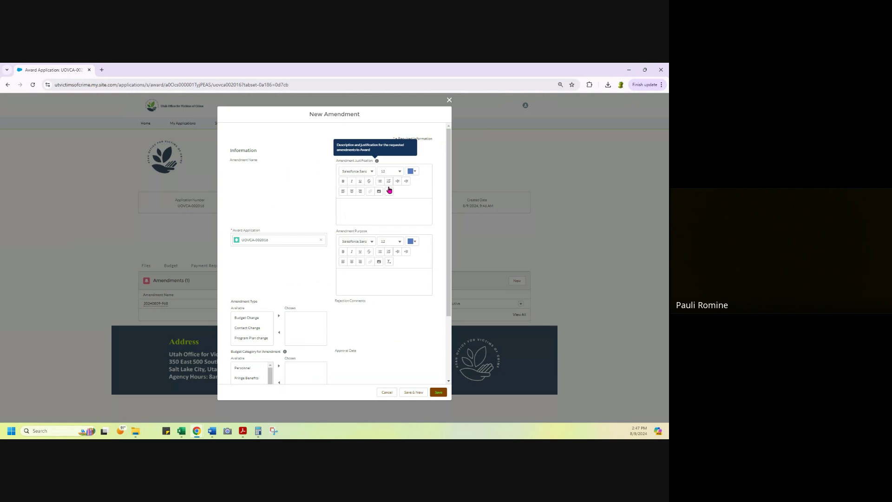
left_click(354, 213)
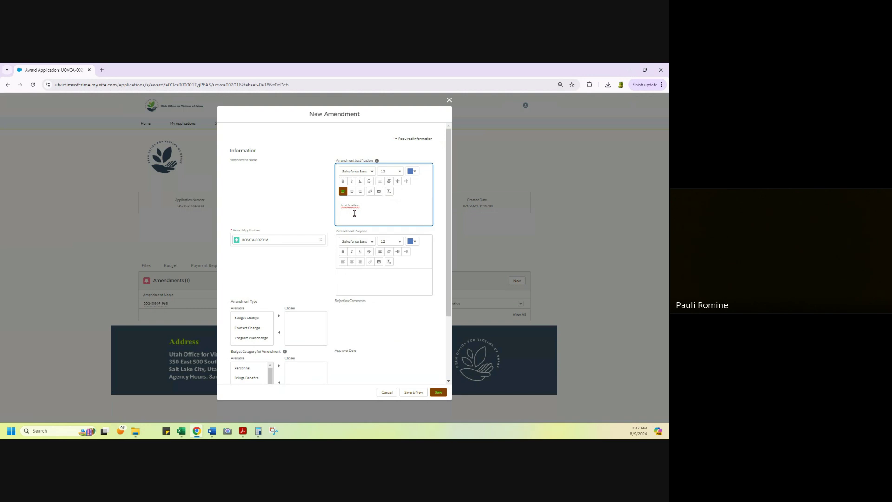
key("BackSpace")
key("BackSpace")
key("BackSpace")
key("BackSpace")
key("BackSpace")
key("BackSpace")
key("BackSpace")
key("BackSpace")
key("BackSpace")
key("BackSpace")
key("BackSpace")
key("BackSpace")
key("BackSpace")
left_click(404, 289)
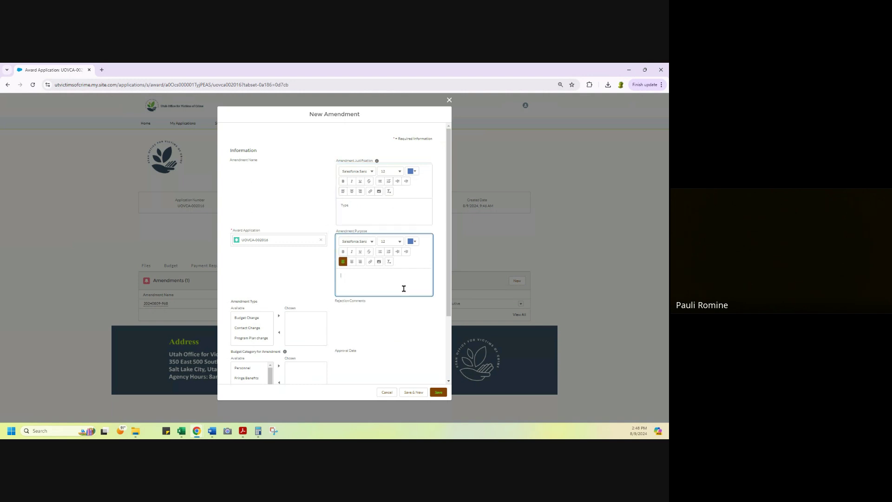
left_click(361, 204)
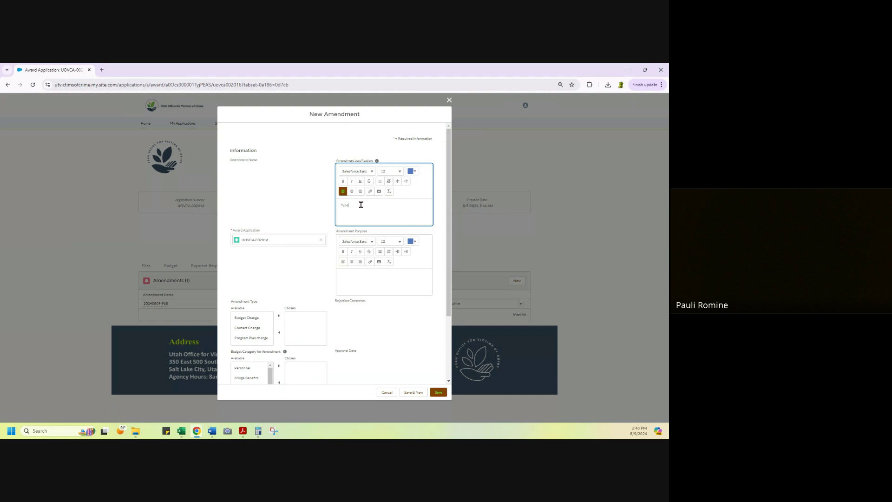
left_click(355, 276)
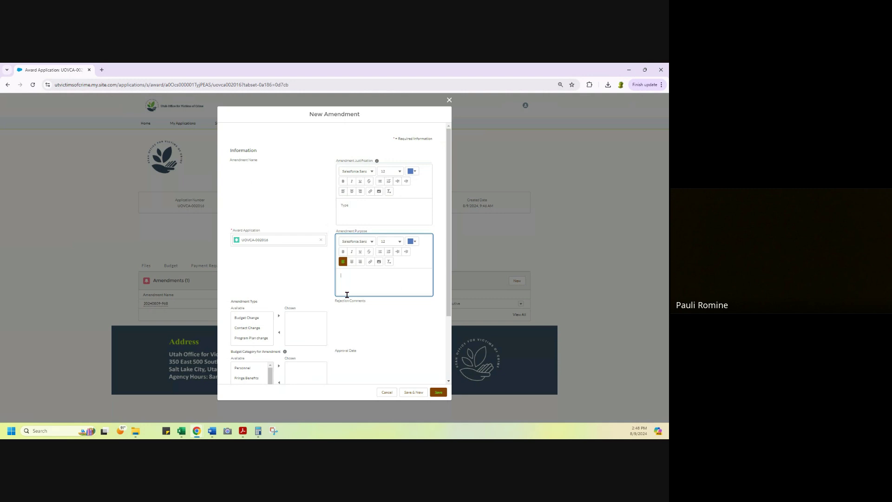
- Add Budget Change and Contact Change to the amendment's chosen types
left_click(255, 317)
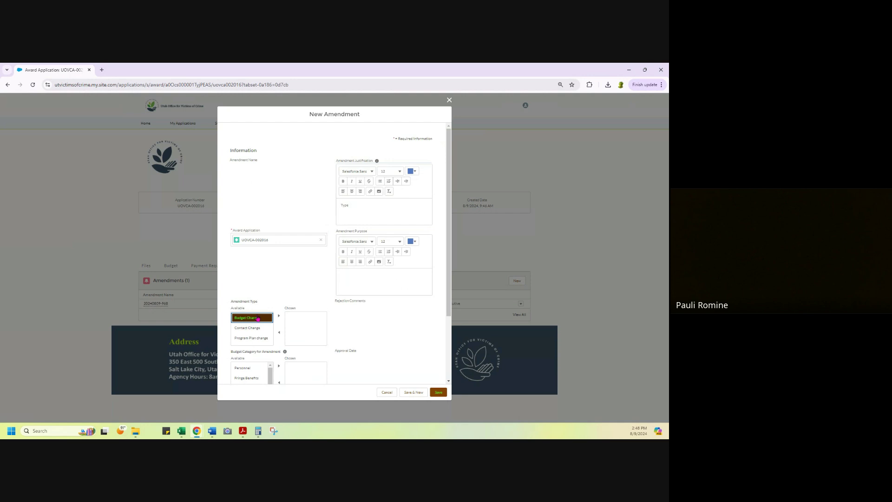
left_click(278, 316)
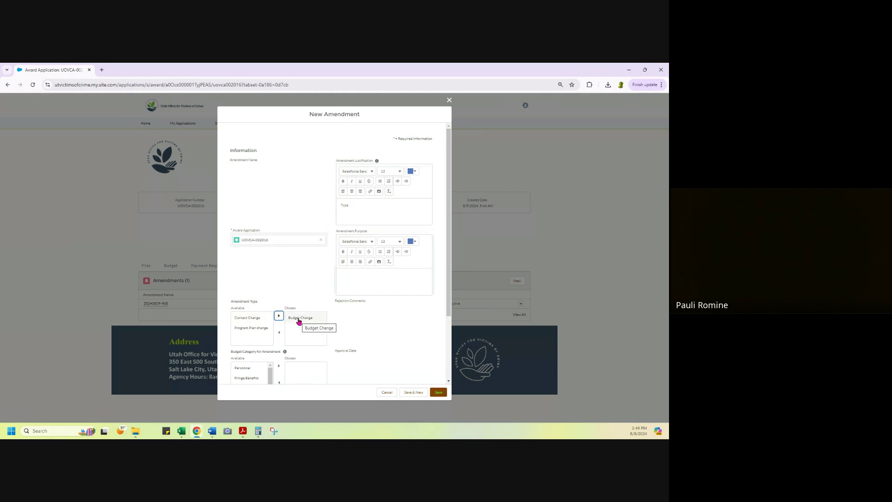
left_click(251, 318)
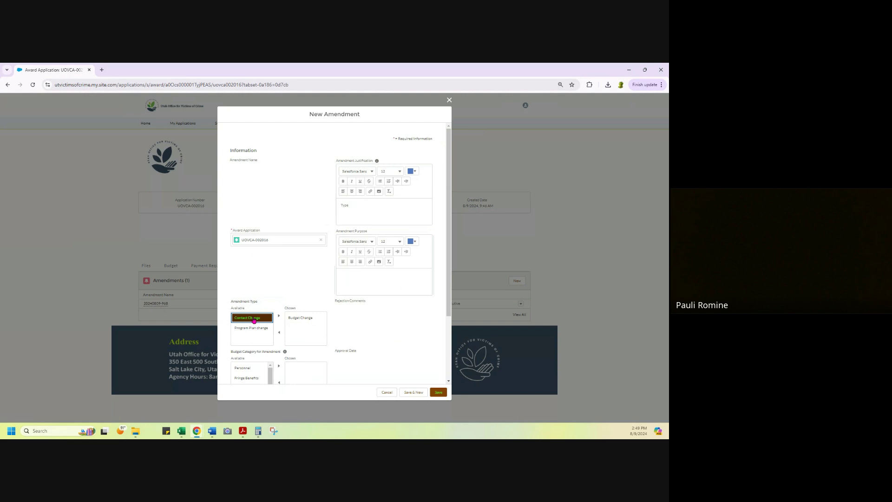
left_click(279, 315)
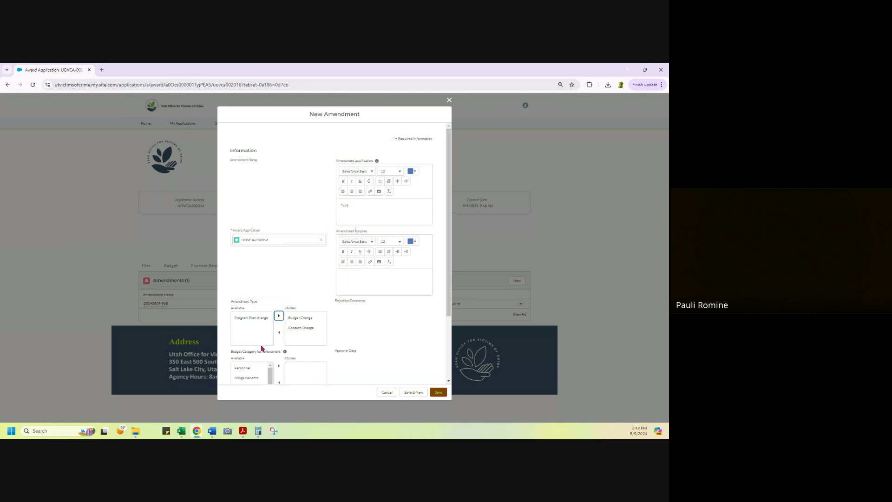
scroll(259, 344, "down", 2)
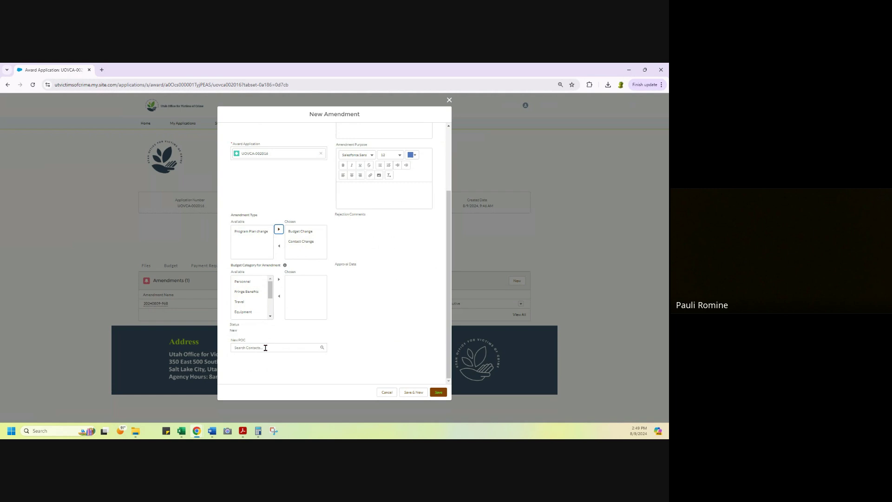
- Search contacts and set the matching person as the amendment's new point of contact
left_click(266, 348)
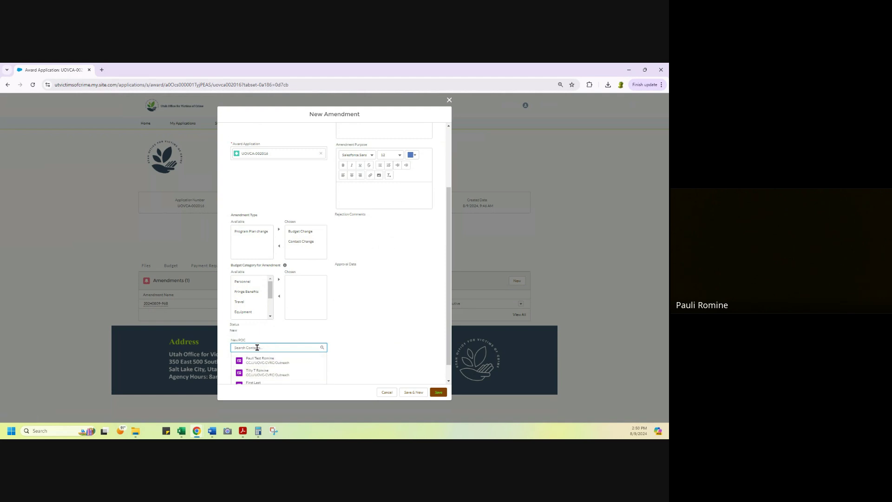
type("pau")
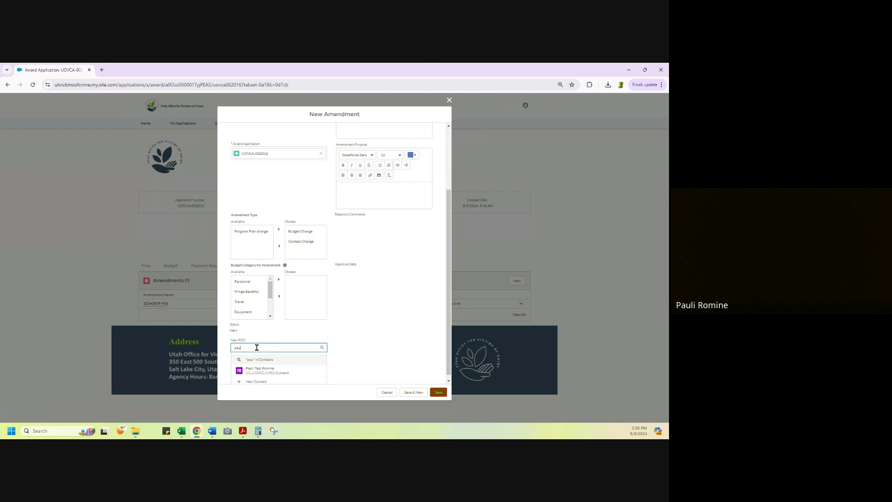
type("li")
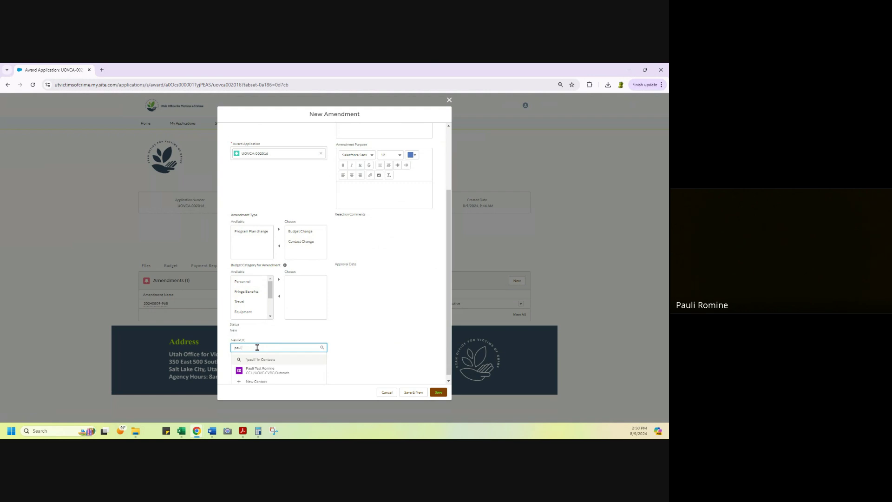
left_click(274, 375)
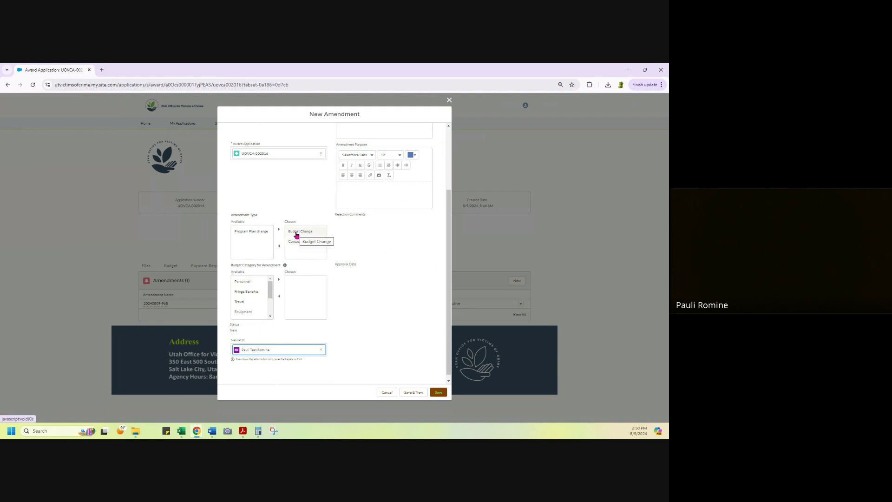
- Move Personnel and Fringe Benefits into the chosen budget categories
left_click(266, 282)
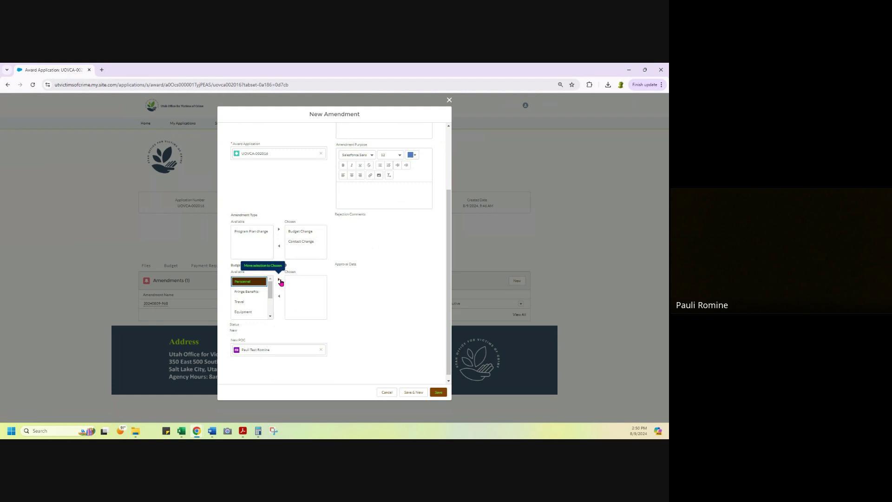
left_click(279, 281)
left_click(279, 282)
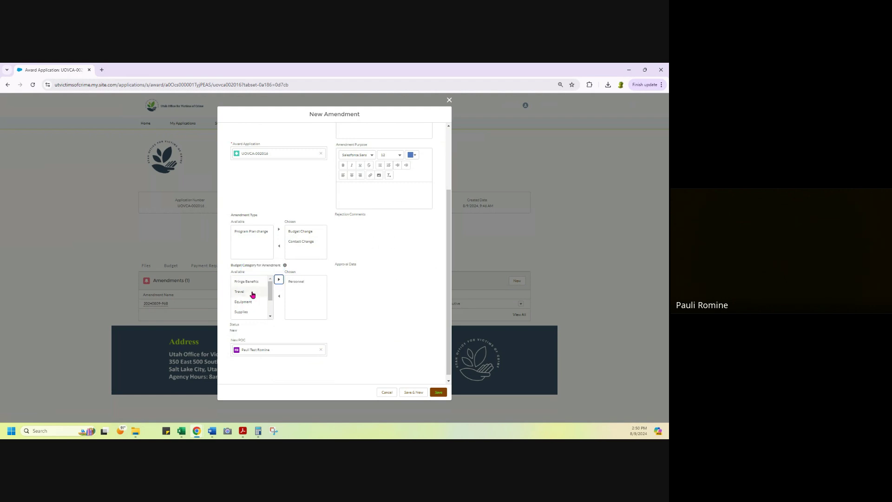
left_click(254, 282)
left_click(278, 281)
scroll(365, 312, "up", 3)
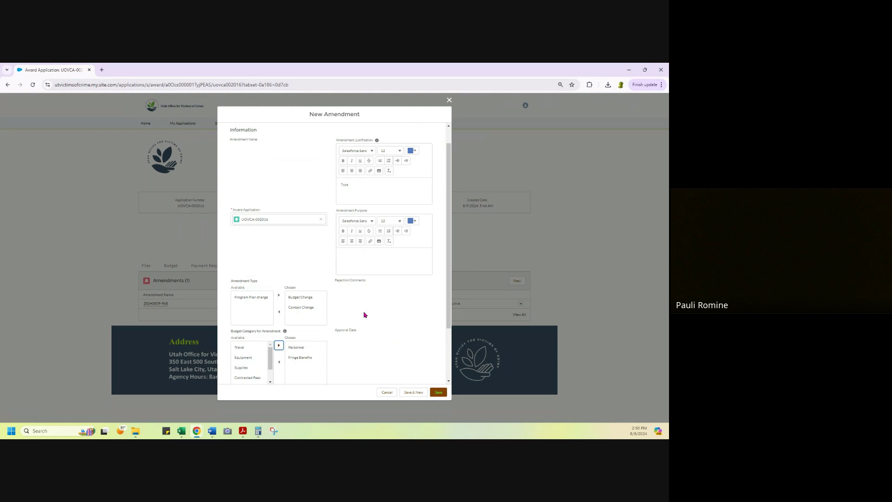
scroll(390, 349, "down", 3)
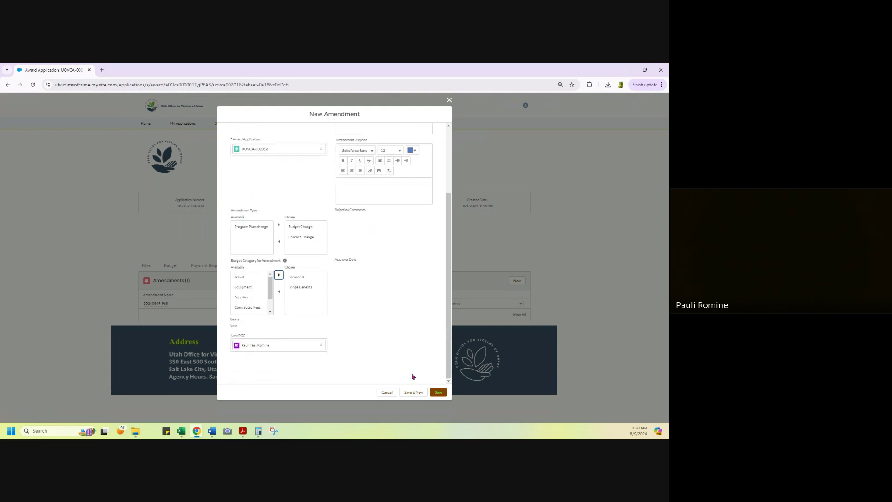
left_click(437, 393)
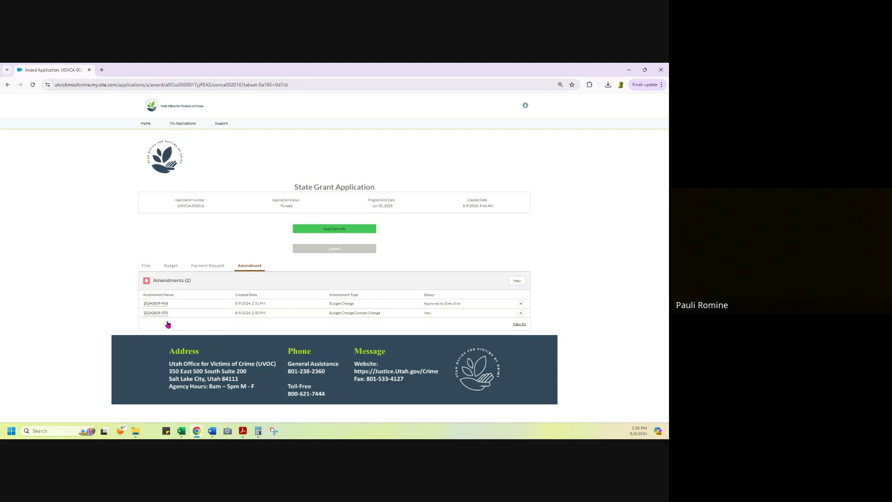
mouse_move(161, 317)
left_click(148, 315)
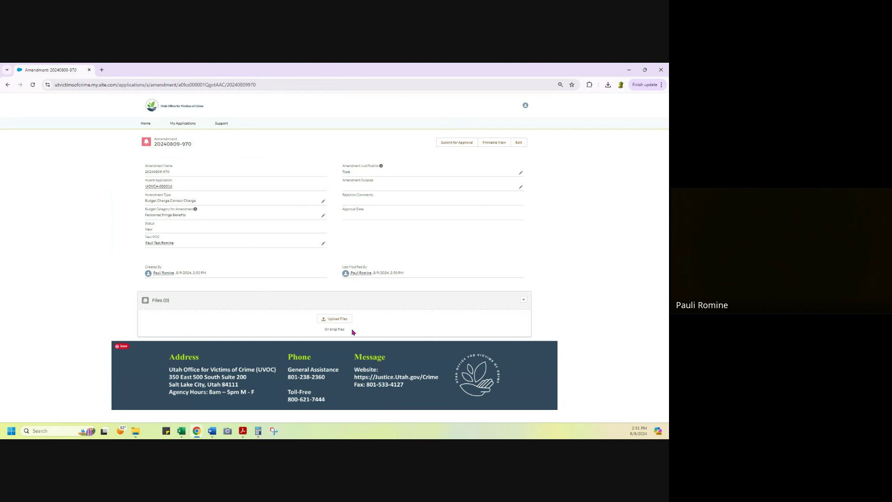
left_click(334, 318)
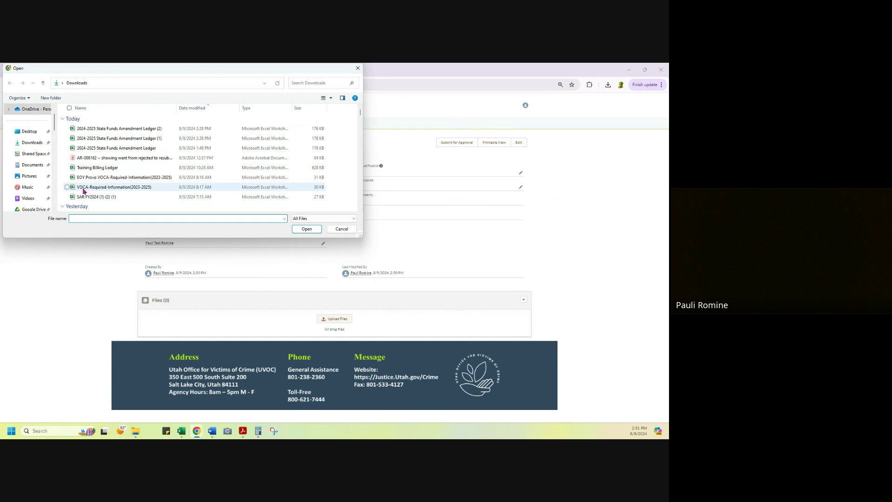
left_click(342, 229)
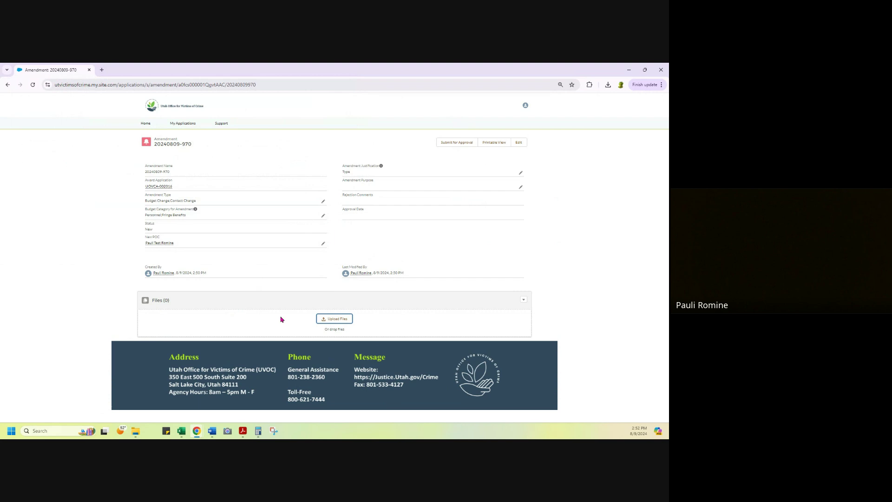
left_click(331, 318)
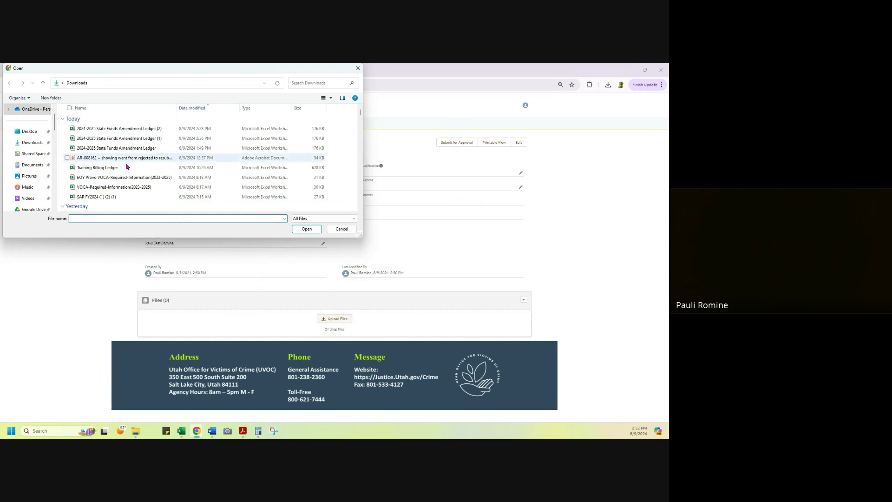
left_click(342, 229)
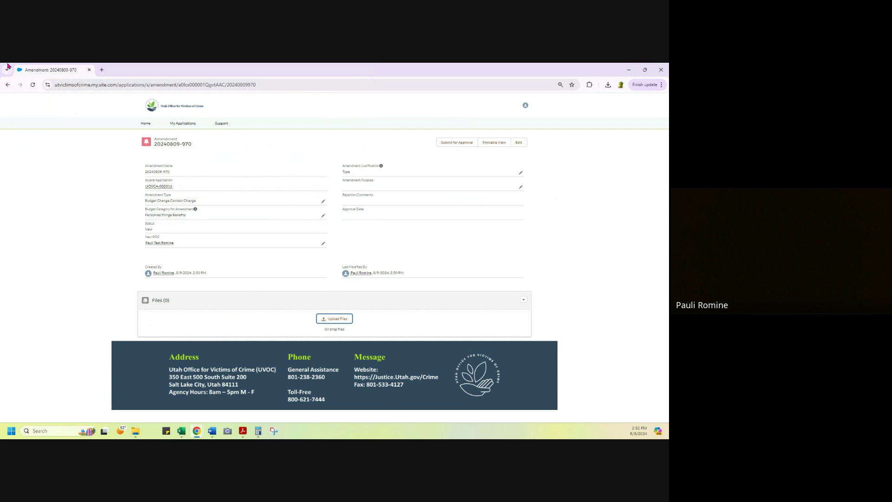
- Download the 2024-2025 State Funds Amendment Ledger from the application's Files tab
left_click(7, 85)
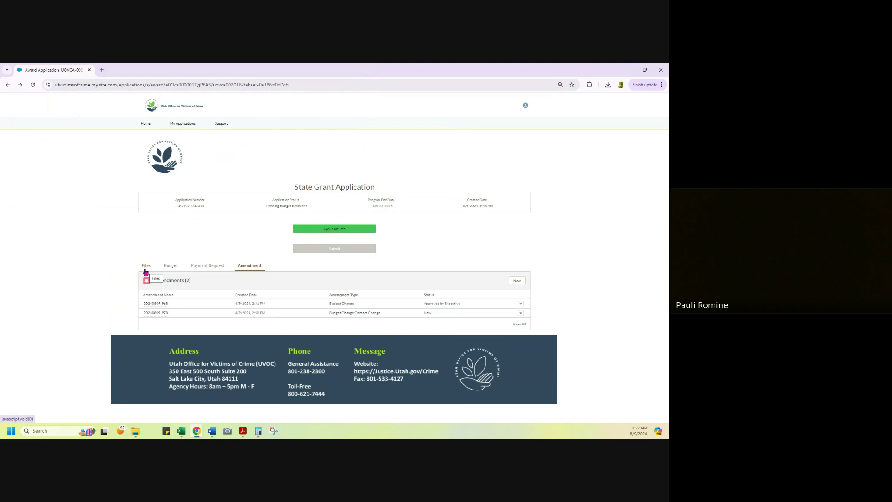
left_click(145, 269)
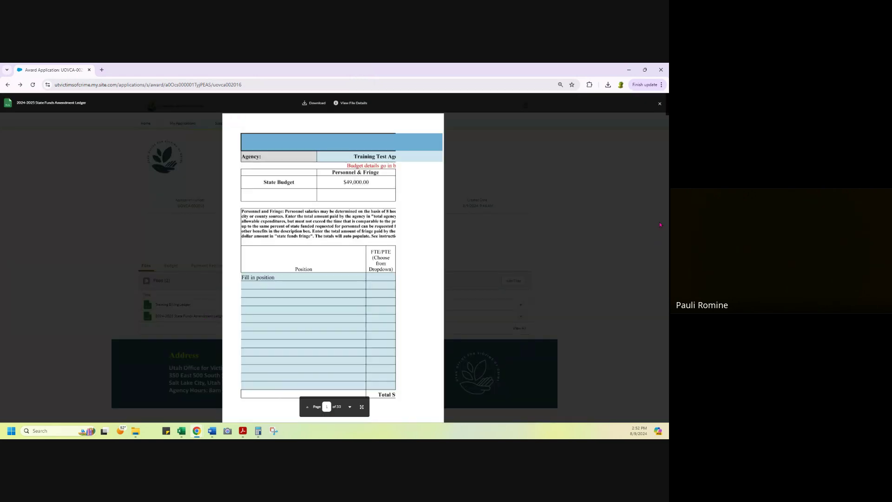
left_click(314, 103)
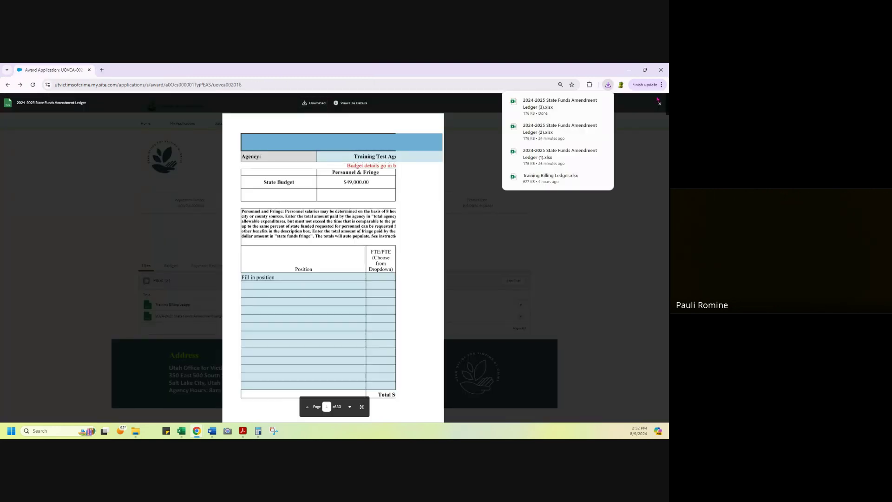
left_click(659, 104)
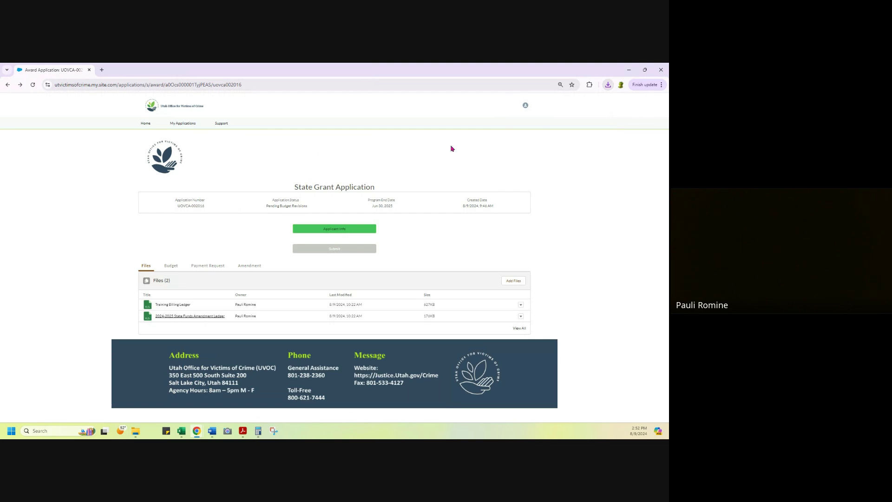
left_click(248, 265)
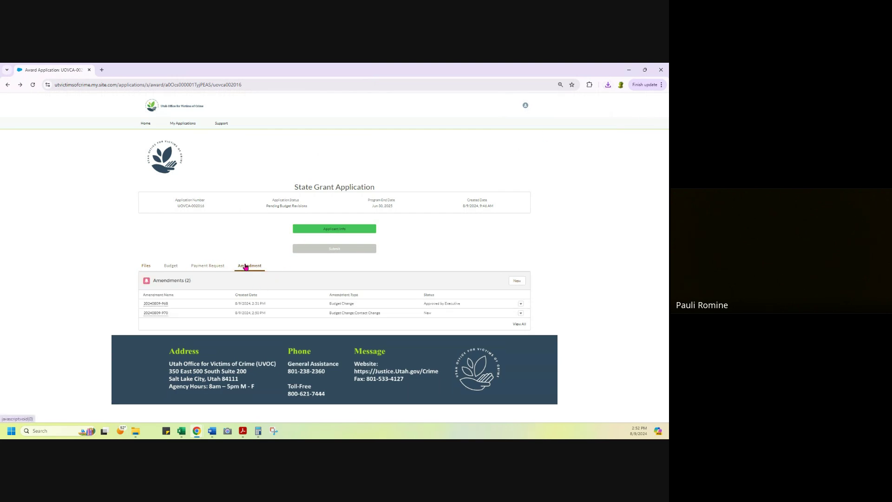
left_click(156, 313)
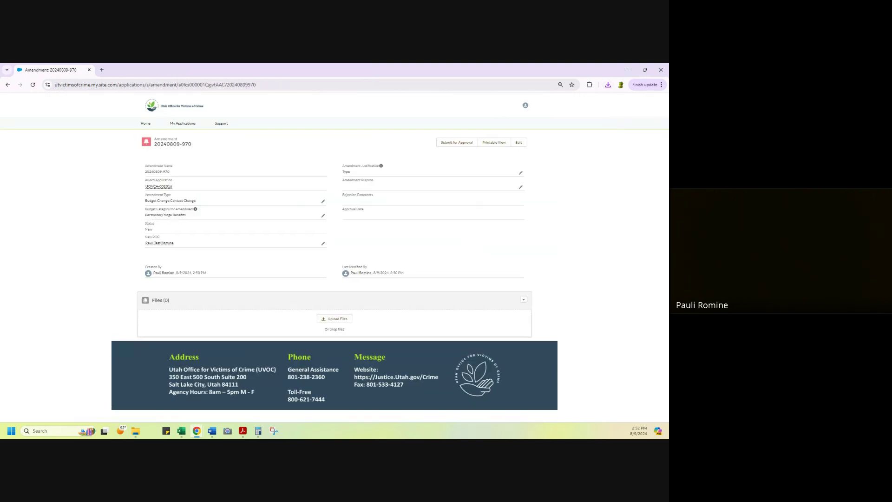
left_click(181, 431)
left_click_drag(169, 209, 301, 65)
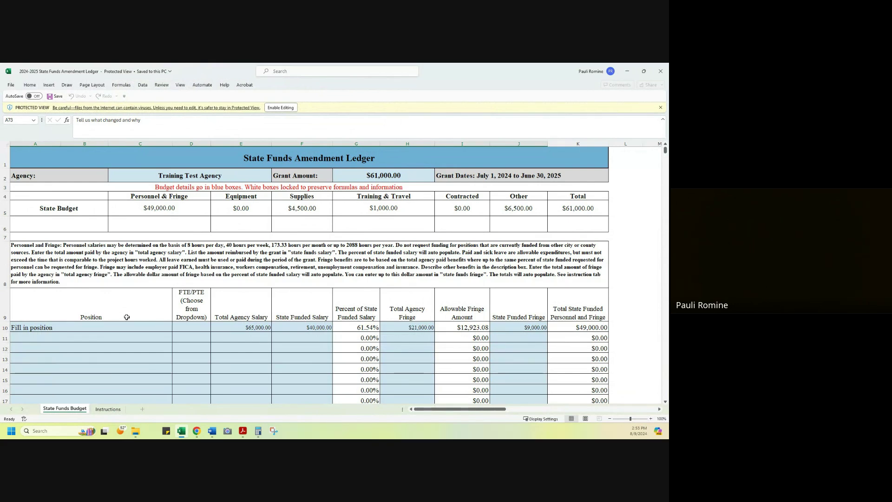
- Enable editing on the ledger's Protected View and select cell A10
left_click(280, 107)
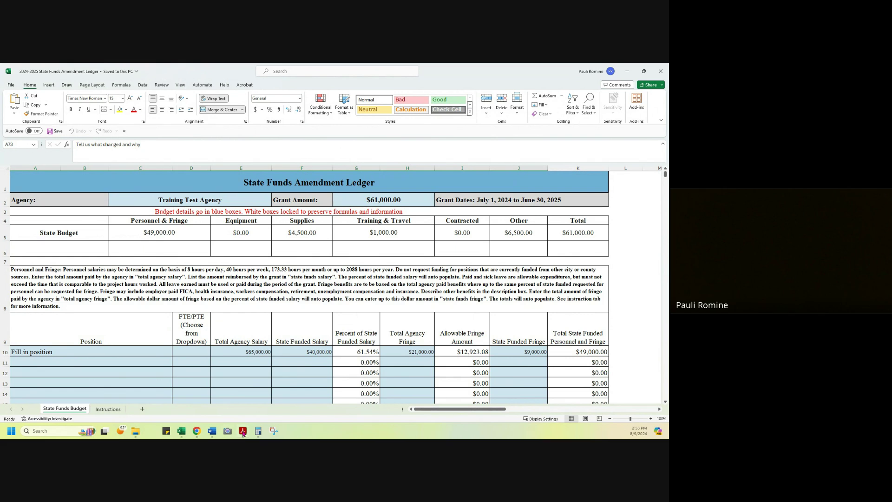
left_click(72, 352)
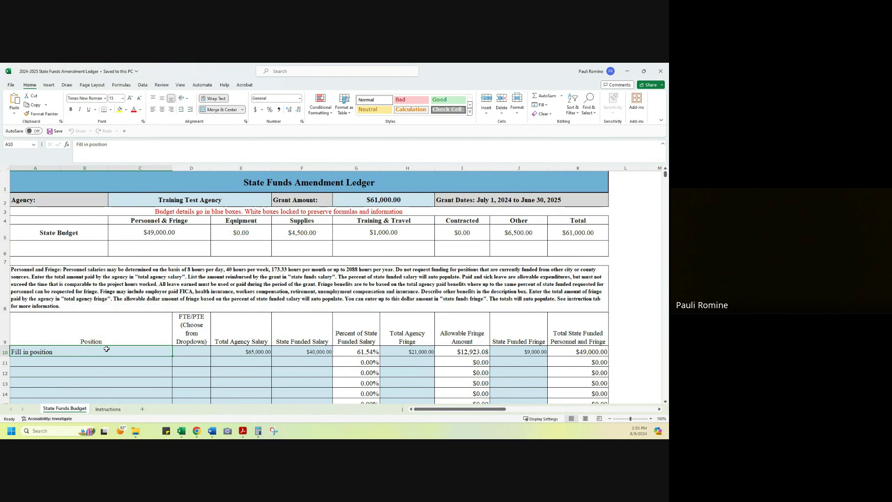
left_click(194, 354)
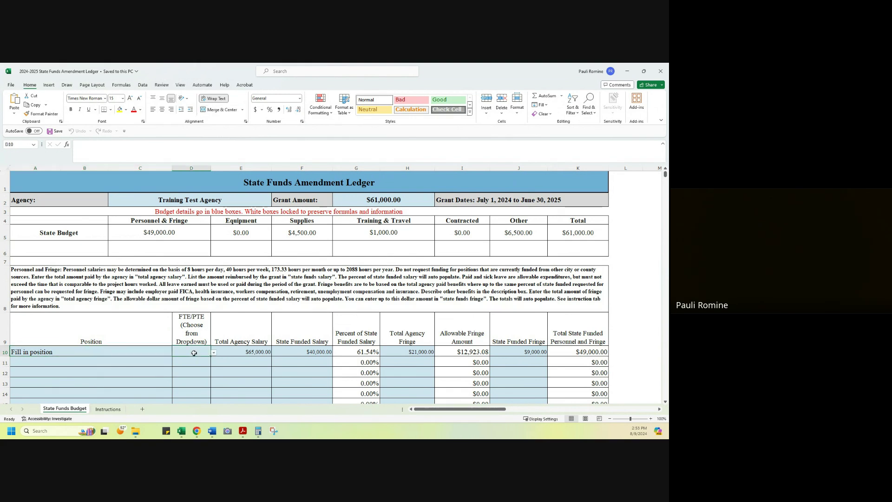
left_click(232, 349)
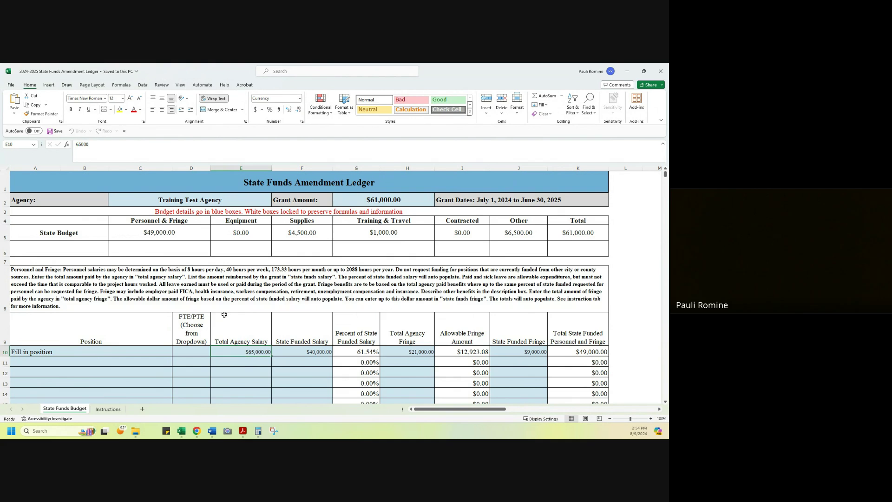
scroll(264, 377, "down", 2)
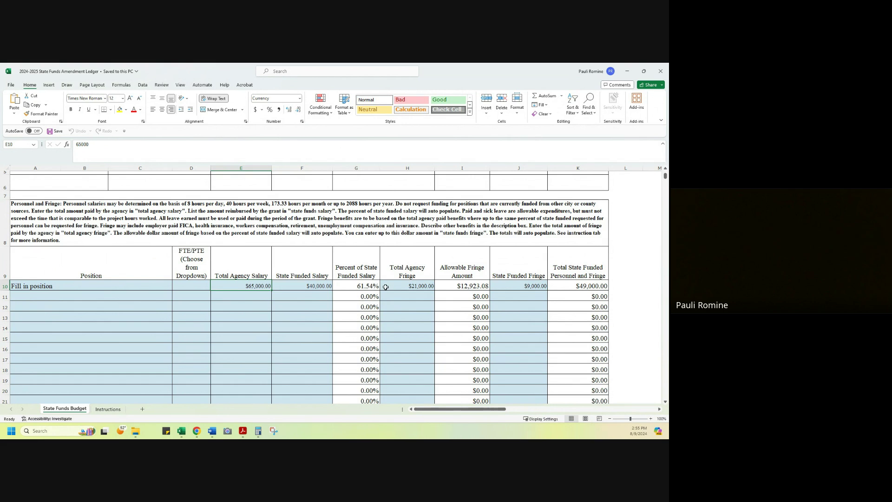
left_click(361, 286)
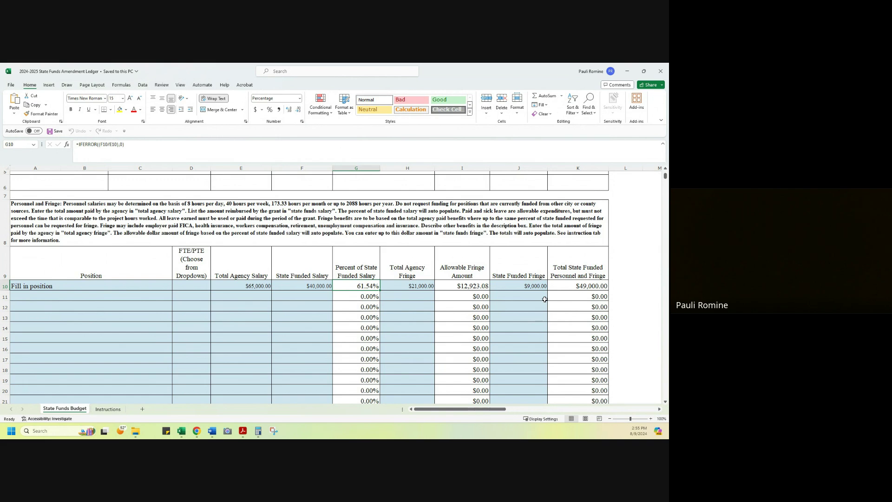
left_click(452, 286)
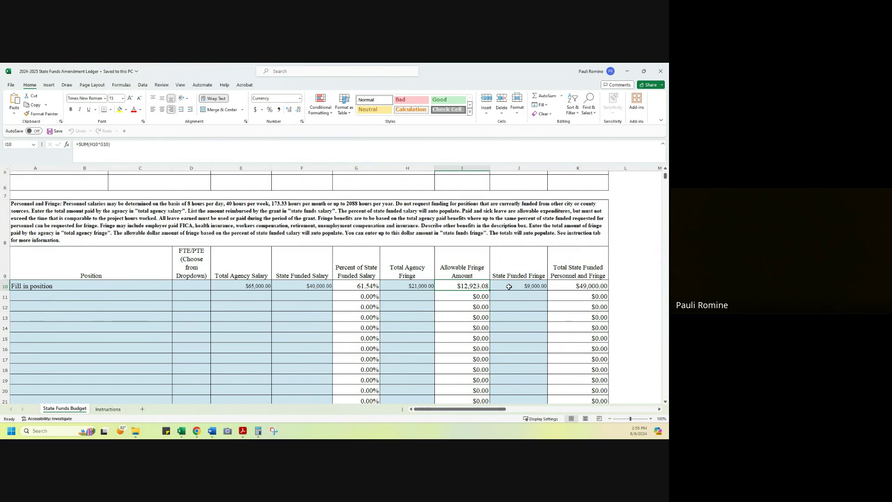
left_click(509, 287)
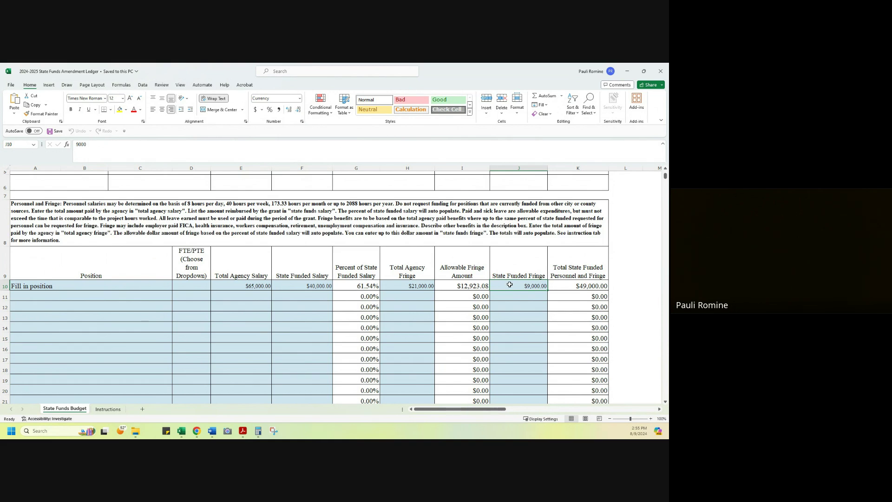
scroll(510, 286, "up", 2)
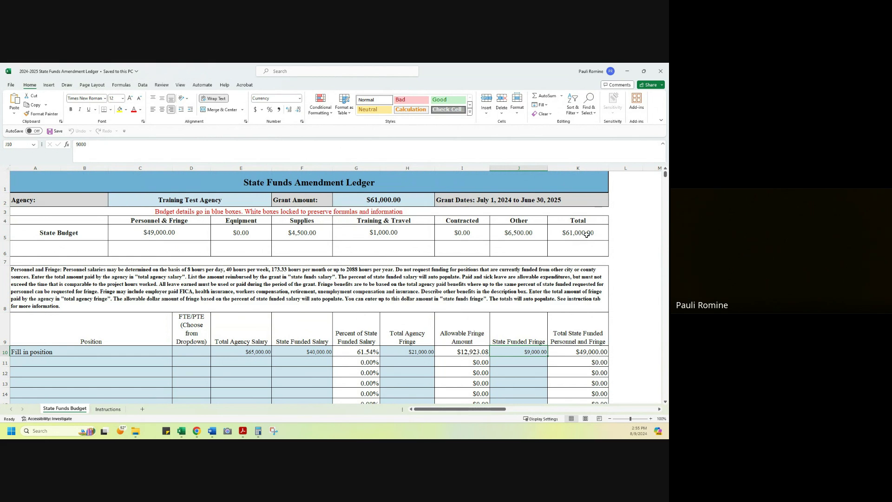
scroll(557, 277, "down", 2)
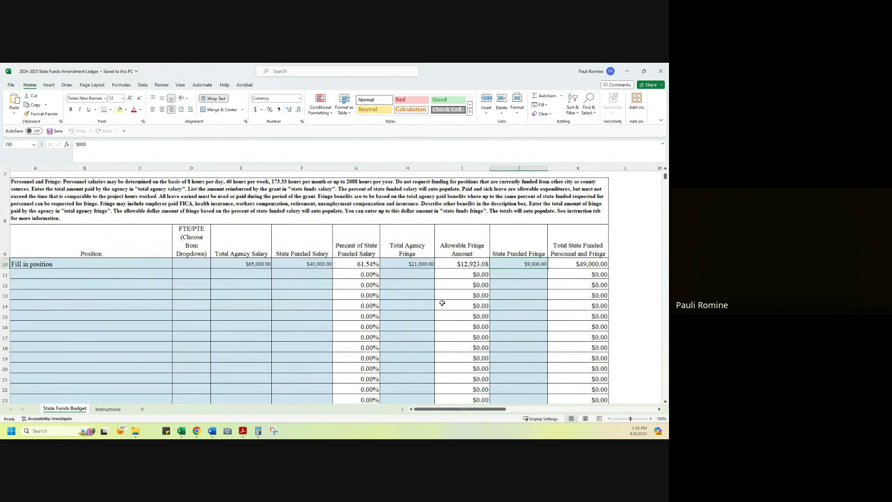
scroll(442, 302, "down", 4)
left_click(327, 302)
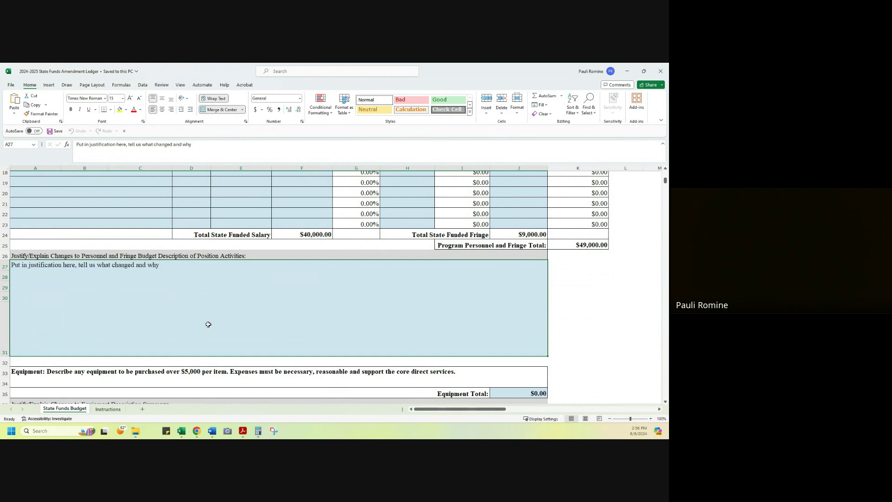
scroll(208, 324, "up", 4)
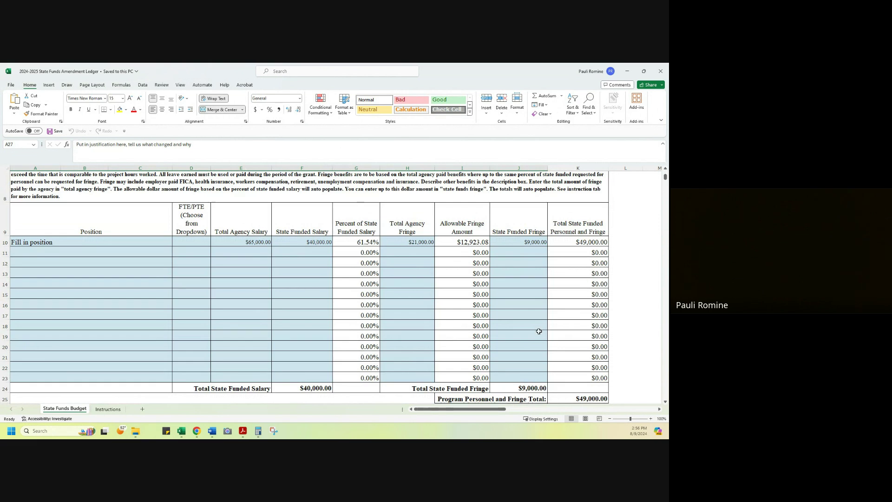
scroll(538, 331, "down", 1)
scroll(590, 364, "down", 1)
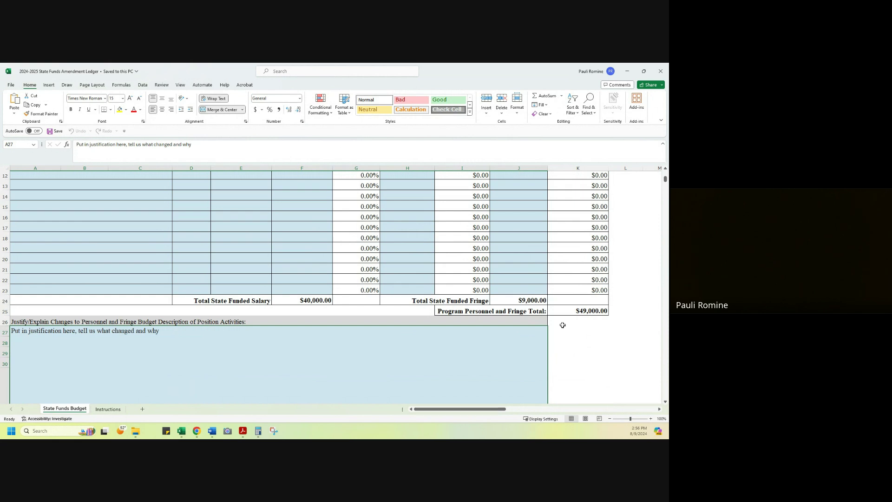
scroll(255, 295, "up", 2)
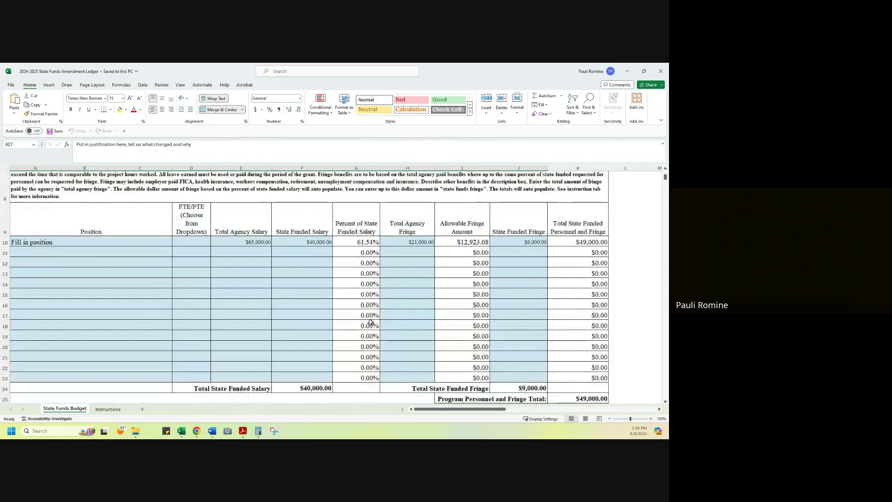
scroll(255, 295, "down", 1)
scroll(254, 294, "down", 7)
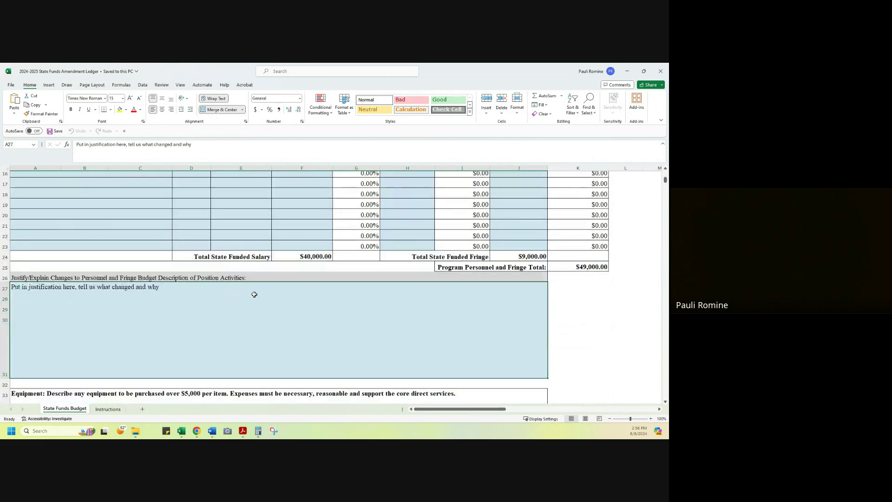
scroll(248, 299, "down", 1)
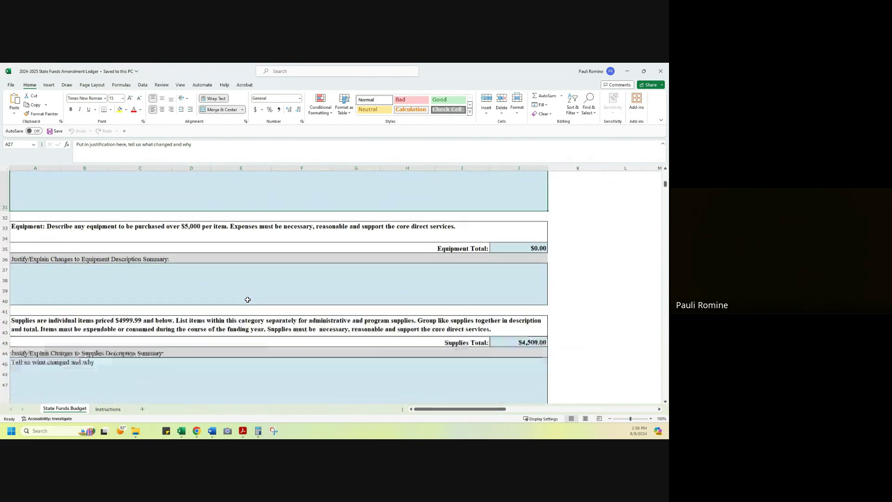
left_click(171, 338)
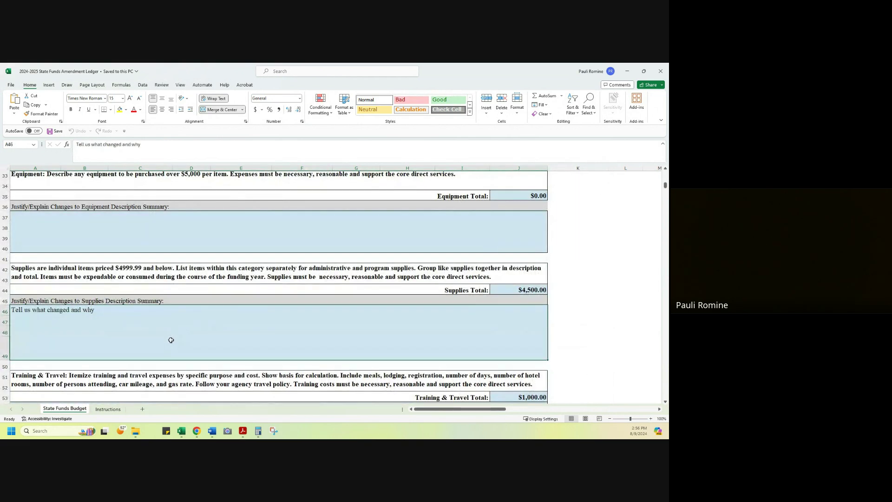
left_click(506, 289)
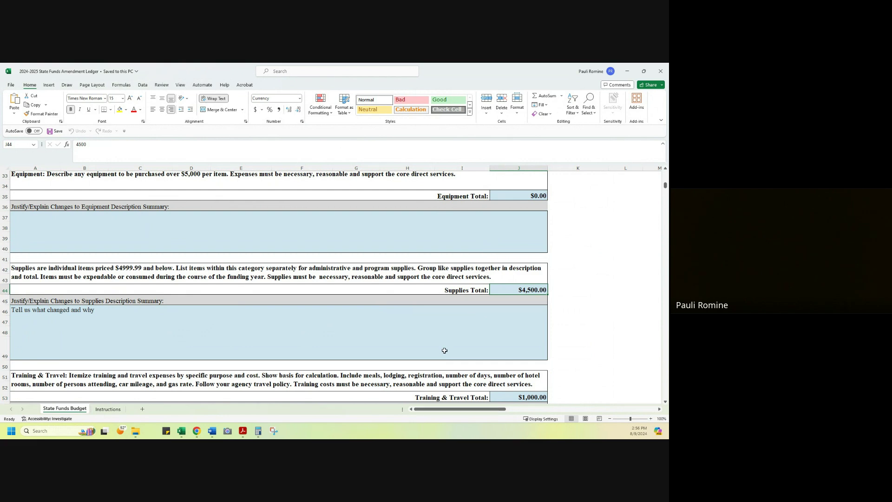
scroll(449, 344, "up", 10)
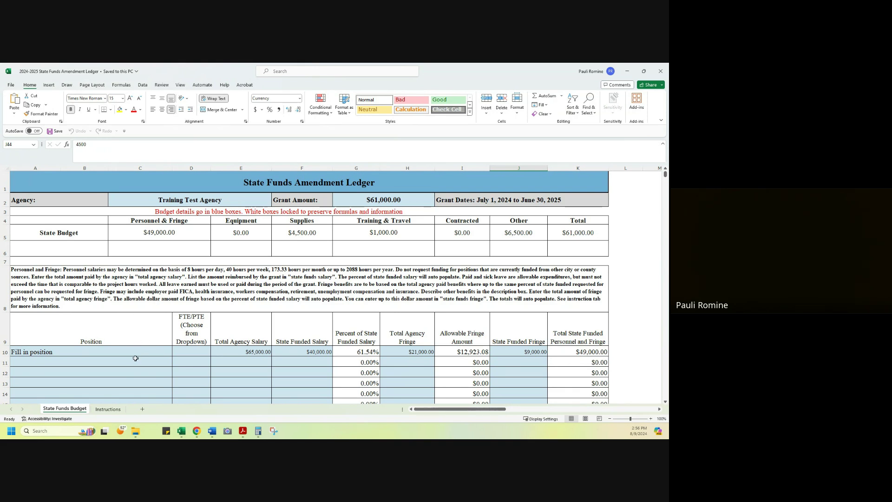
scroll(135, 359, "down", 2)
scroll(135, 359, "up", 2)
left_click(445, 287)
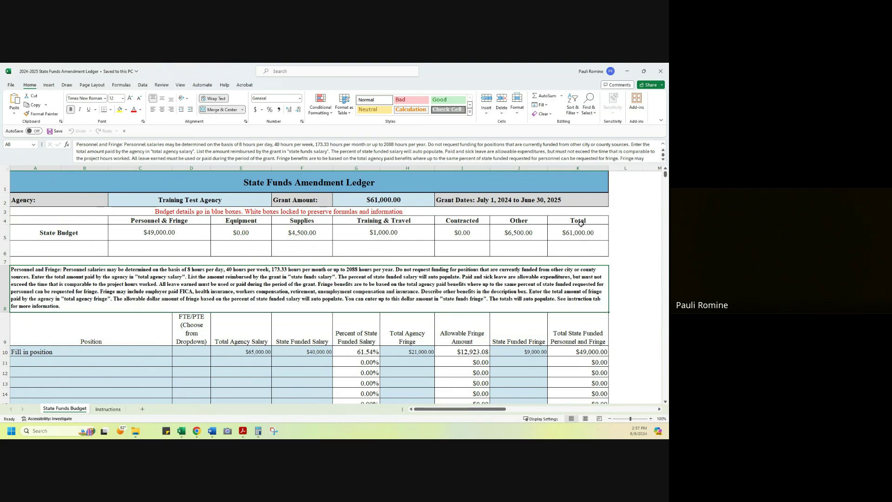
scroll(476, 280, "down", 3)
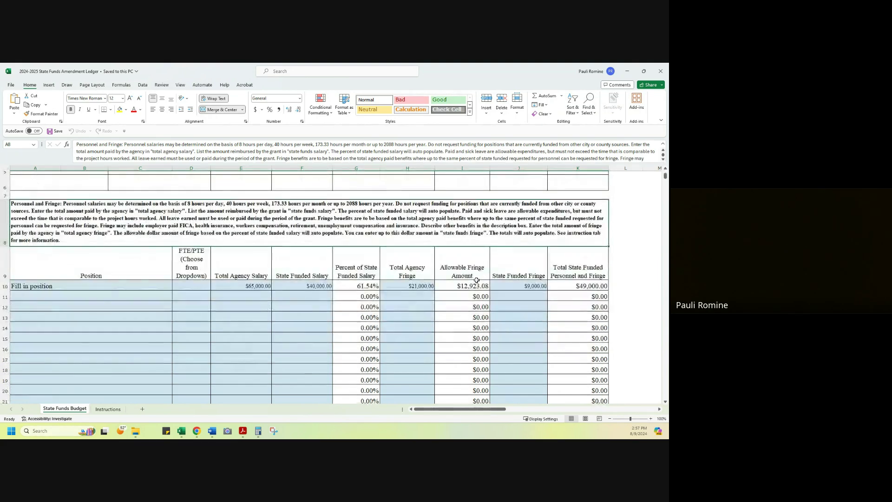
scroll(476, 280, "down", 8)
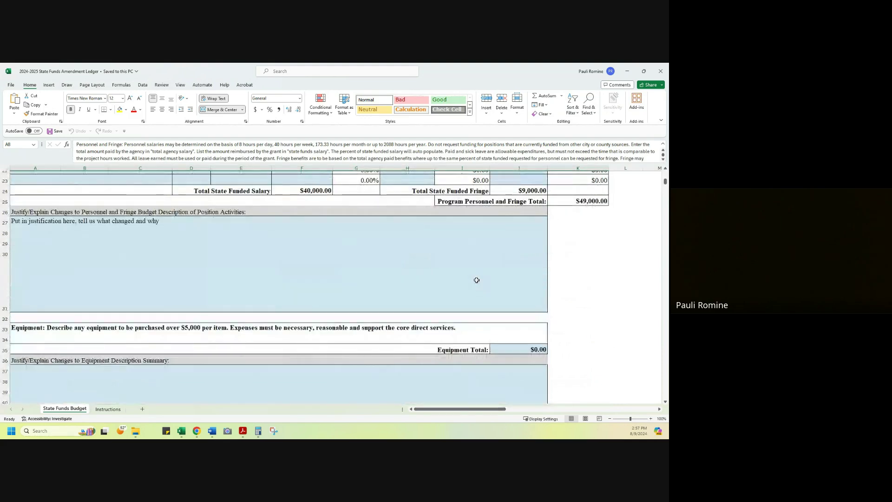
left_click(400, 335)
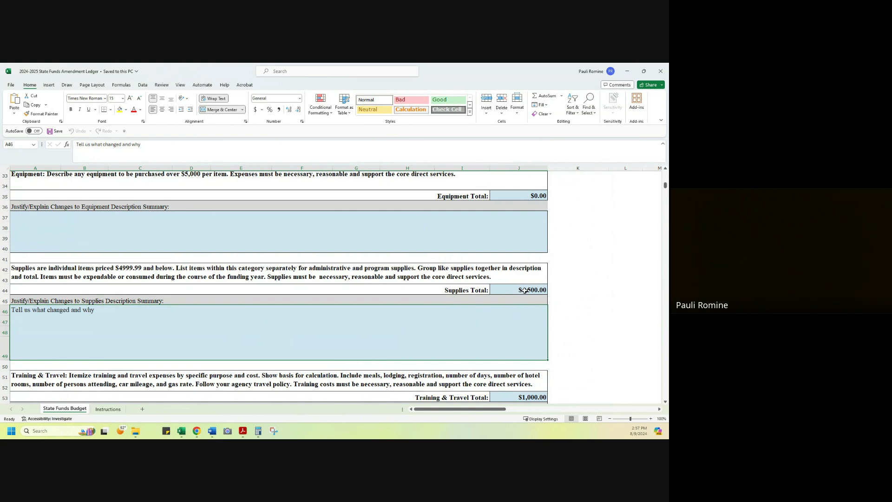
scroll(467, 314, "up", 8)
scroll(472, 310, "up", 3)
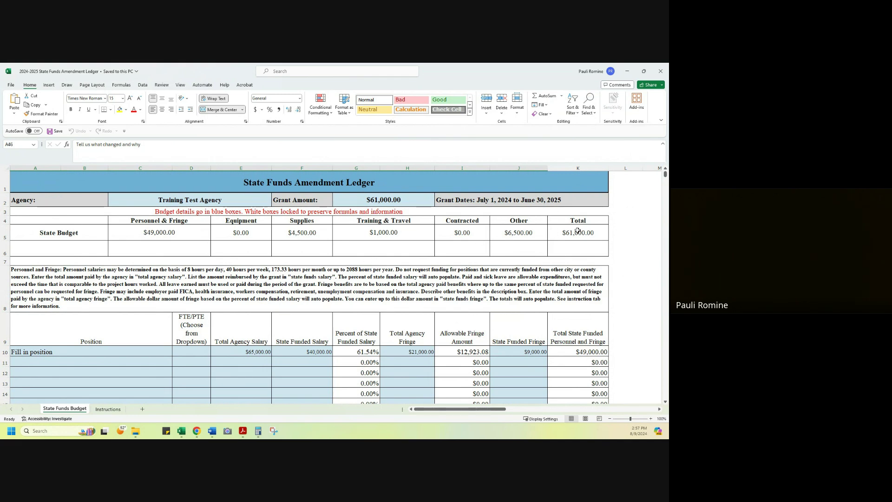
left_click(576, 233)
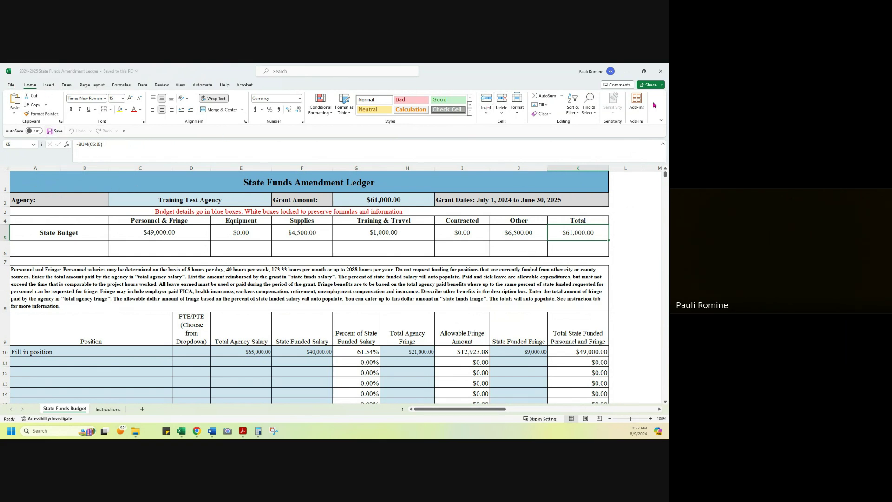
left_click(627, 71)
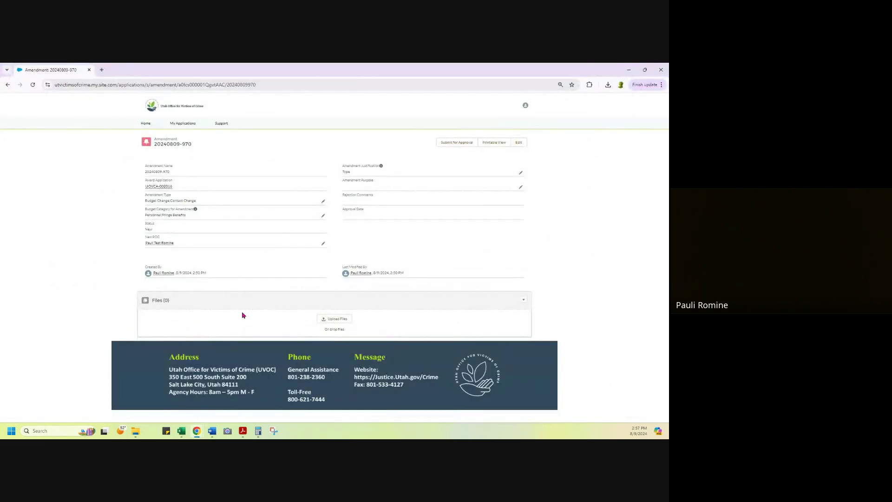
left_click(334, 319)
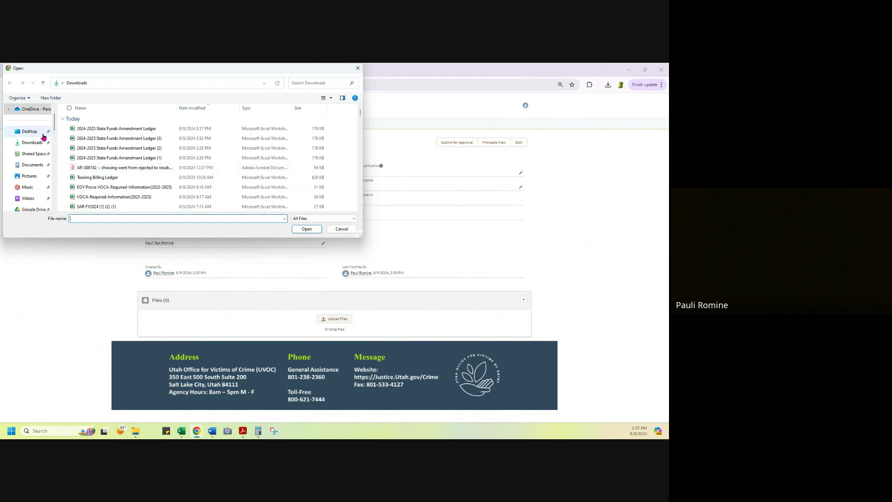
left_click(100, 129)
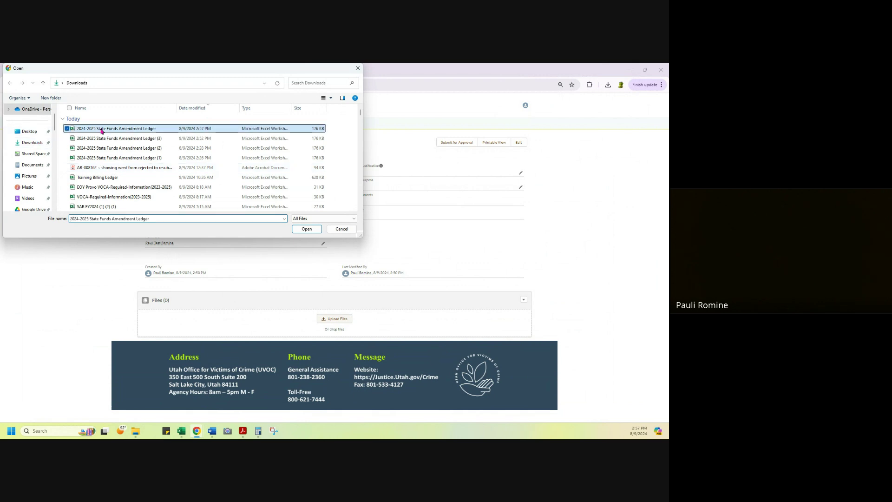
left_click(307, 229)
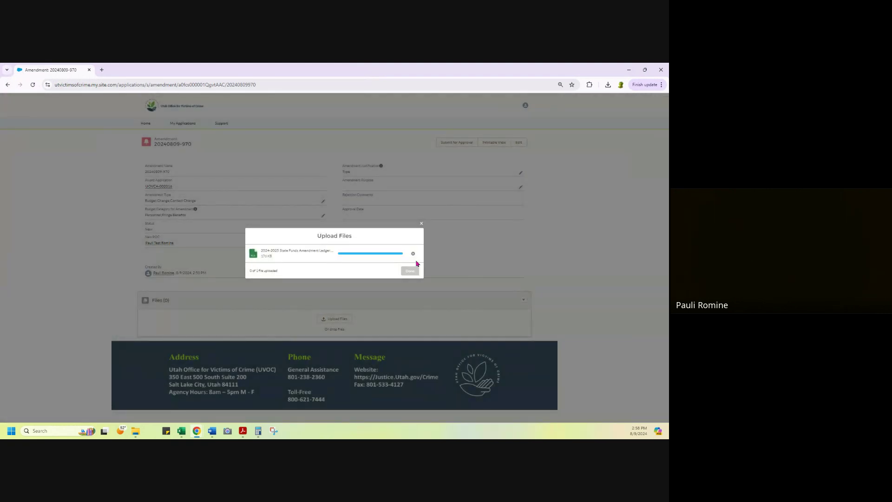
left_click(412, 274)
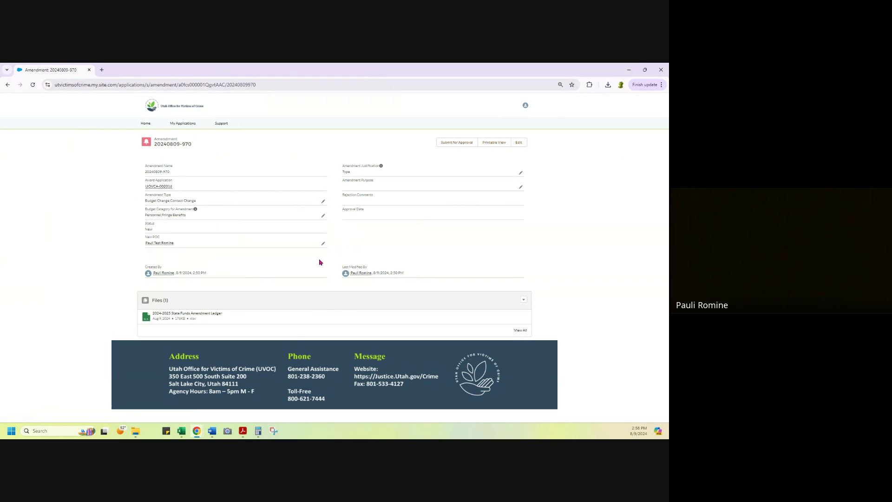
left_click(324, 203)
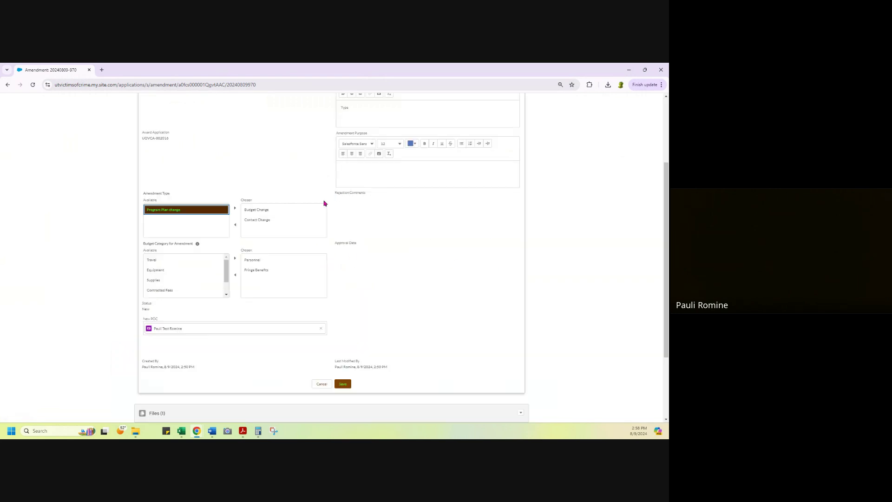
left_click(325, 385)
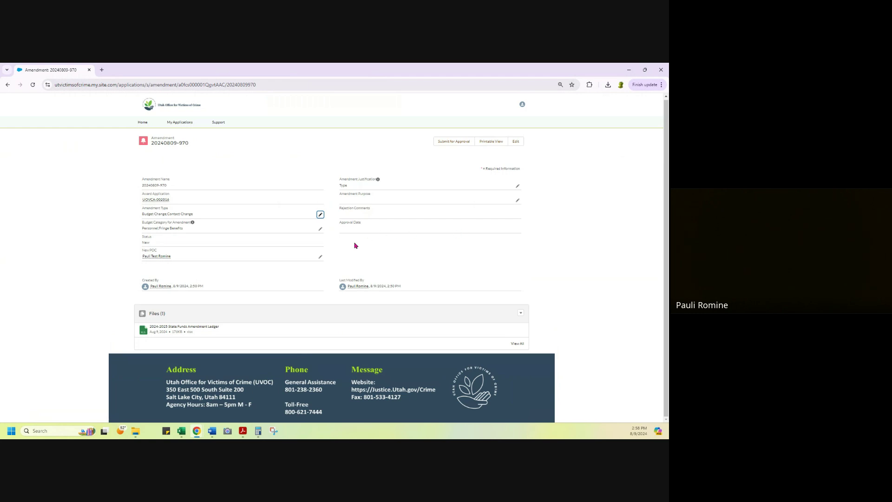
left_click(454, 142)
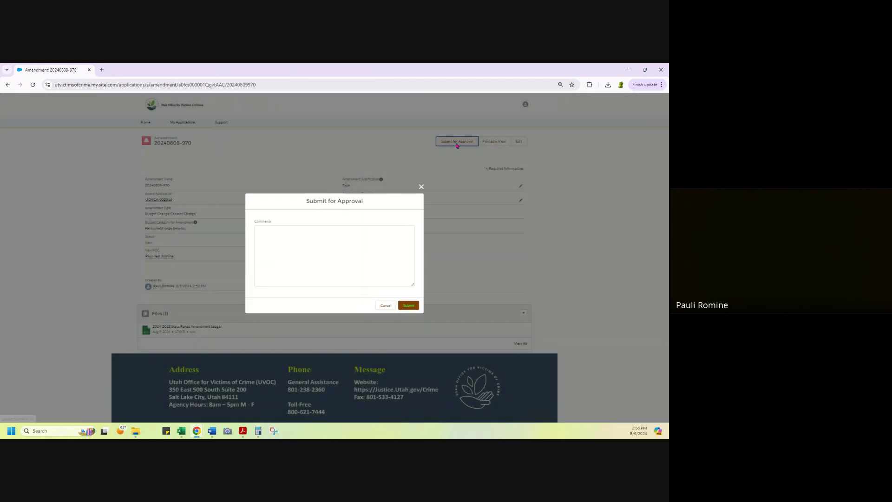
left_click(409, 306)
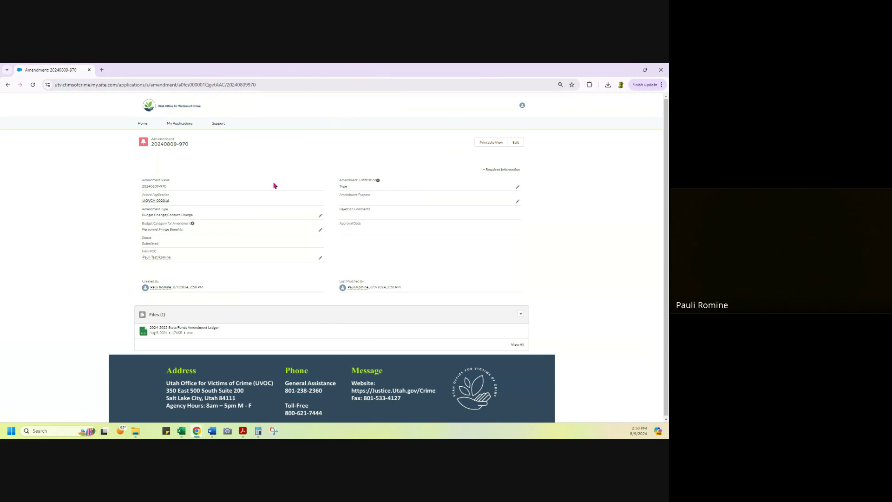
left_click(8, 84)
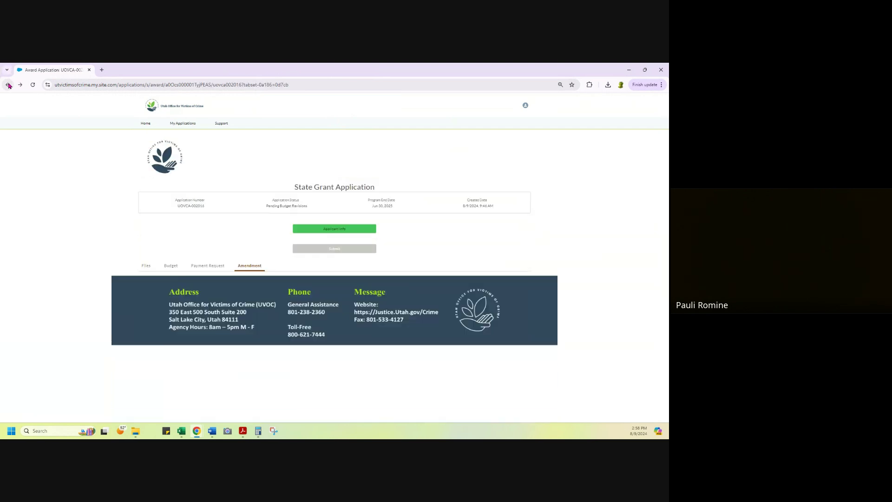